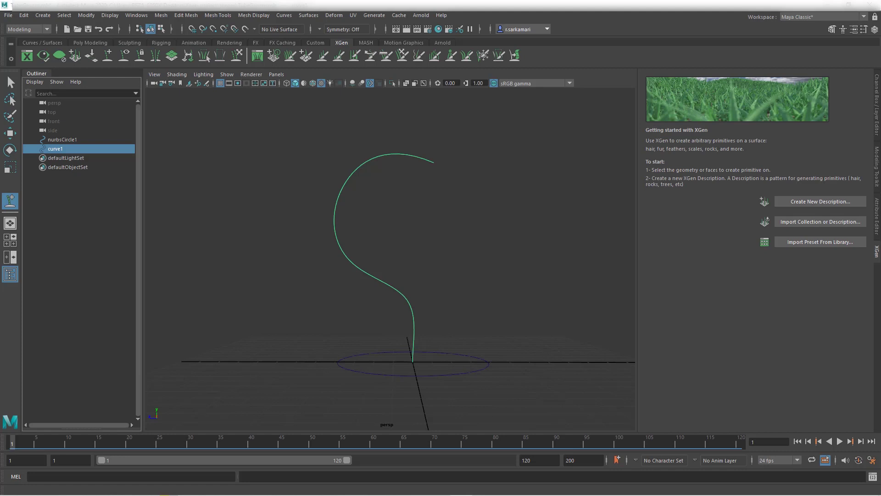
Step: Extrude the NURBS circle along the S-curve into tube extrudedSurface1, then orbit to inspect it
click(378, 364)
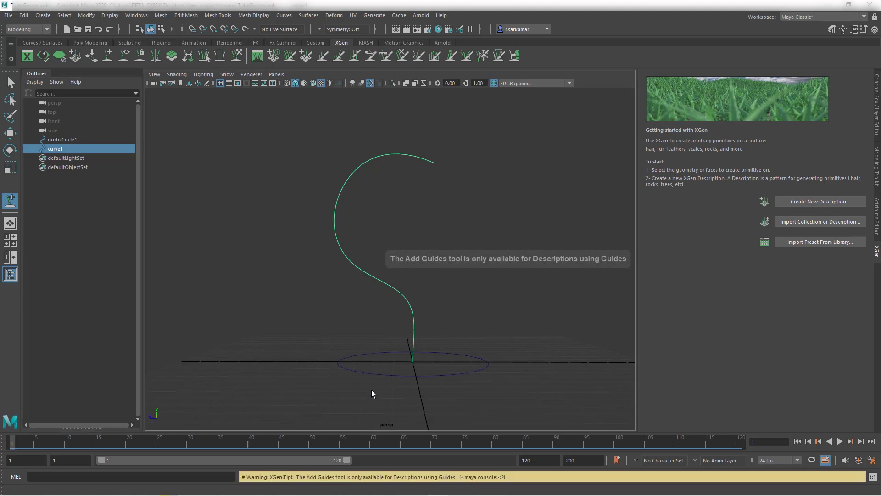
click(10, 81)
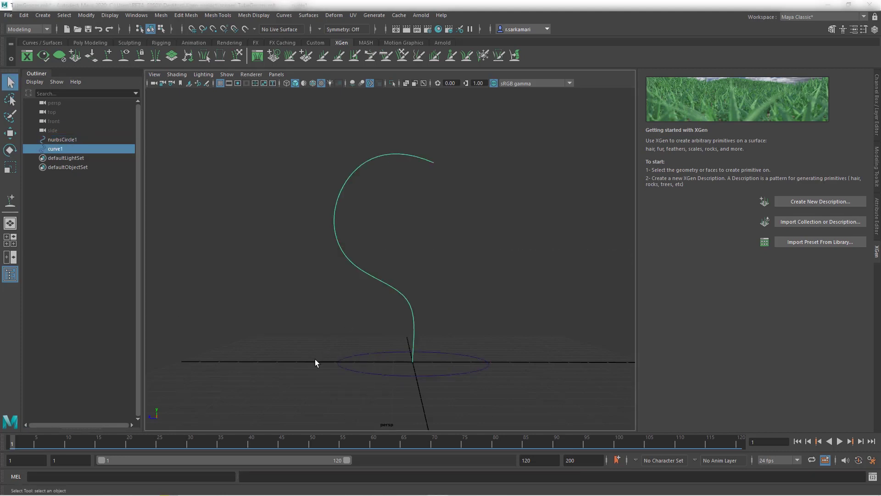
click(378, 371)
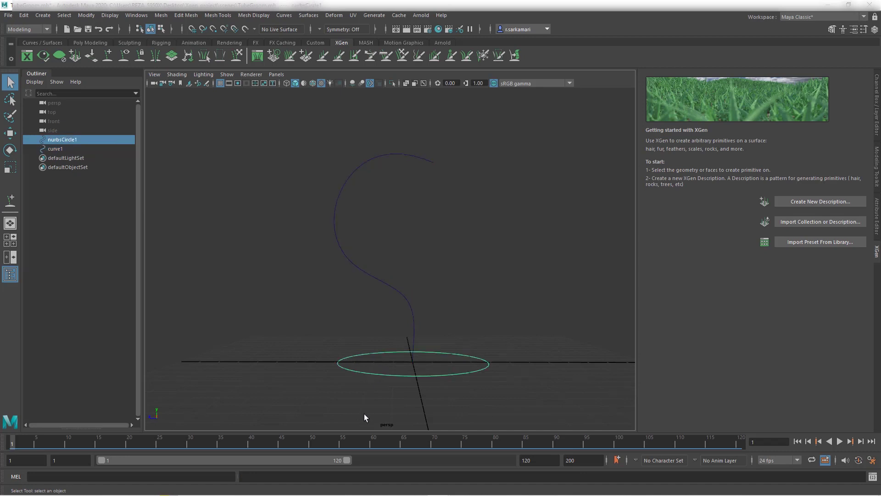
shift+click(390, 278)
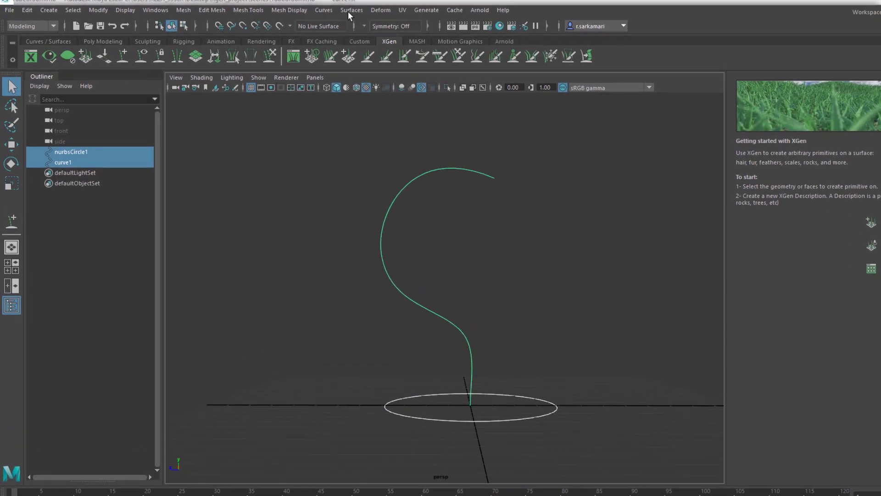
click(350, 11)
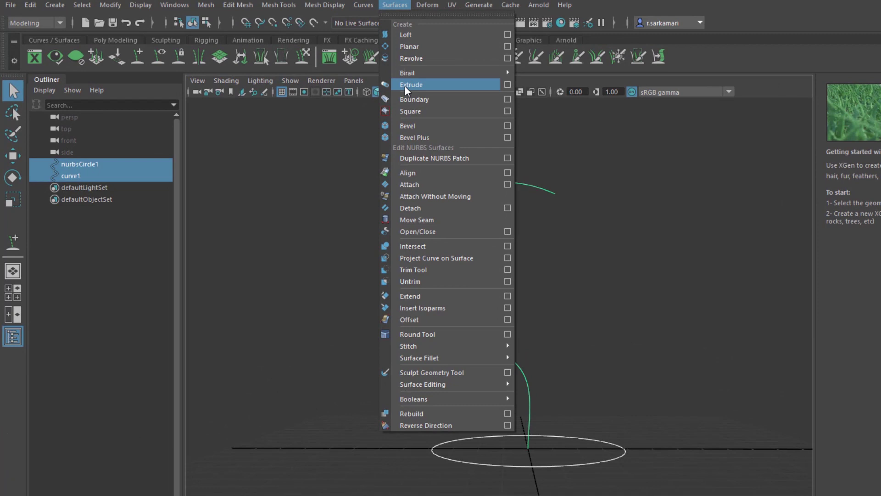
click(359, 81)
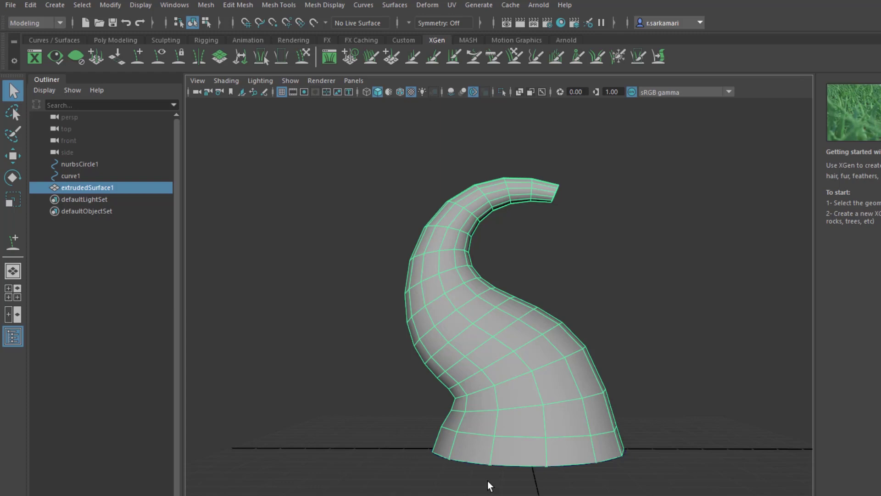
alt+drag(535, 368, 434, 373)
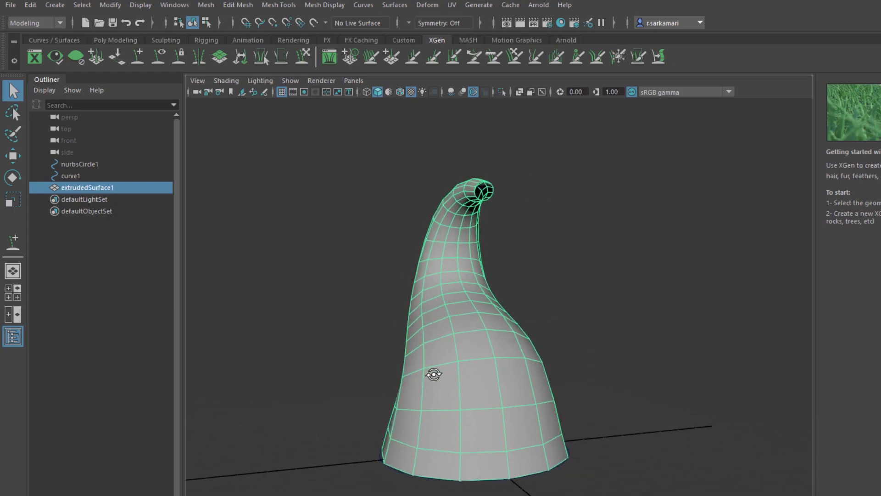
alt+drag(397, 344, 541, 241)
alt+drag(400, 422, 425, 401)
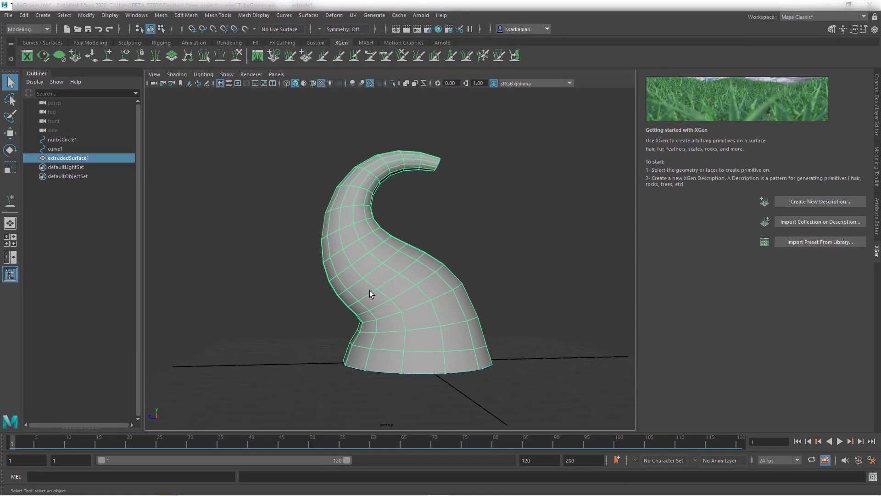
Step: Create spline description Tube_description in new collection Tube_collection, with placing and shaping by guides
click(791, 202)
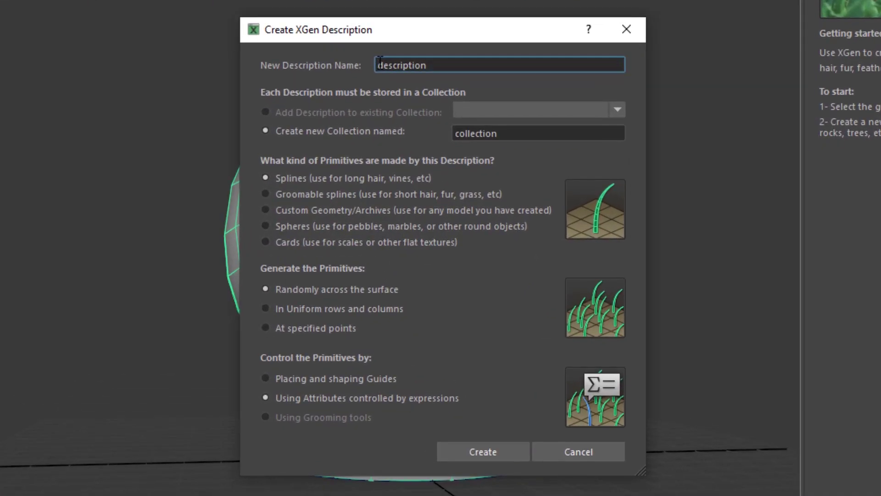
click(378, 66)
text(Tube_)
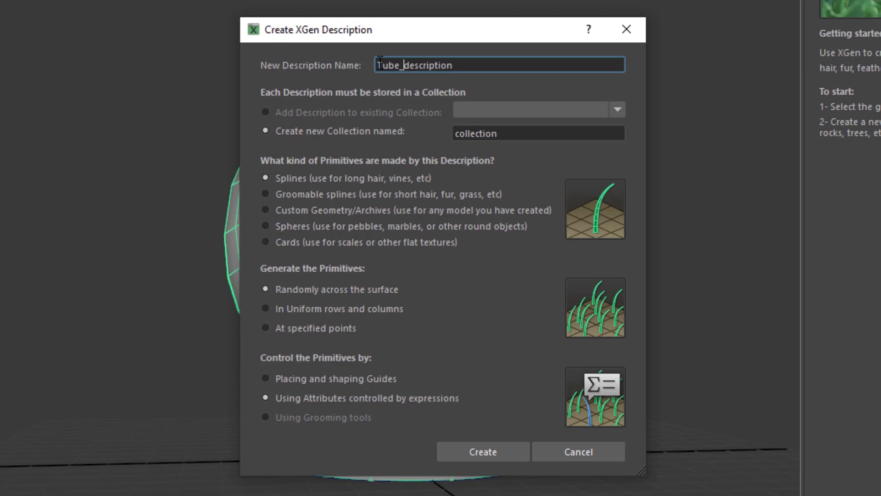
click(456, 133)
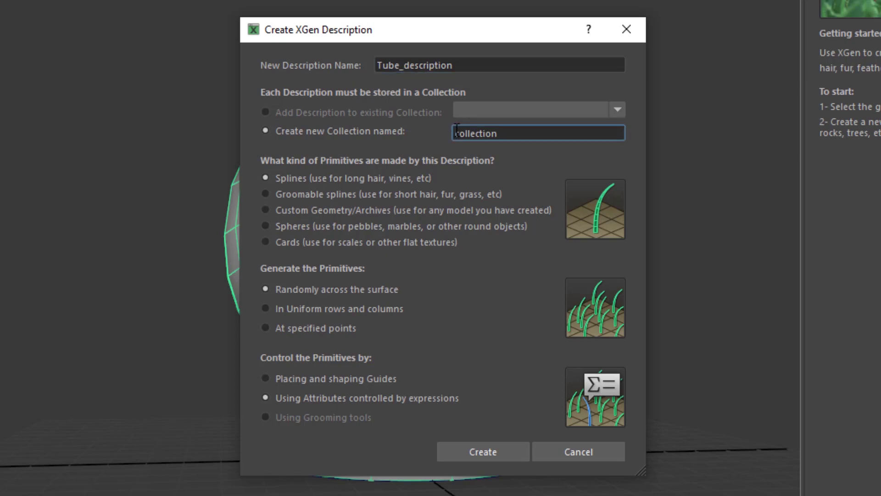
text(Tube_)
click(266, 379)
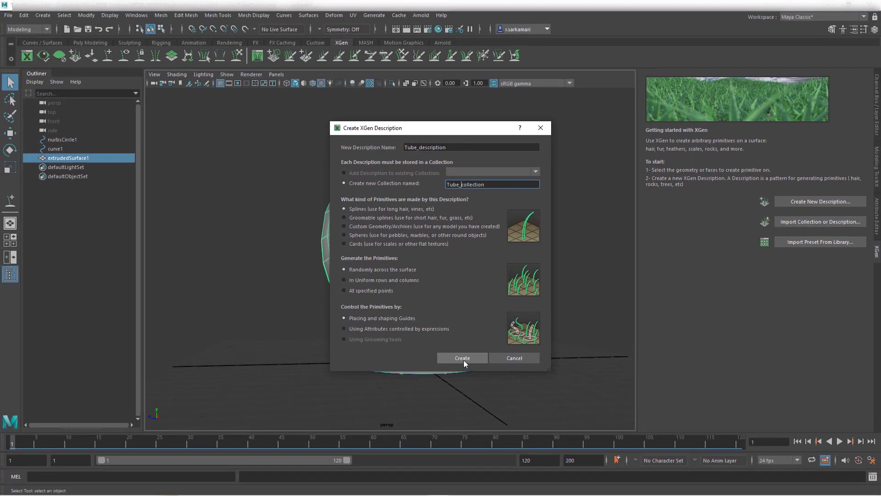
click(463, 358)
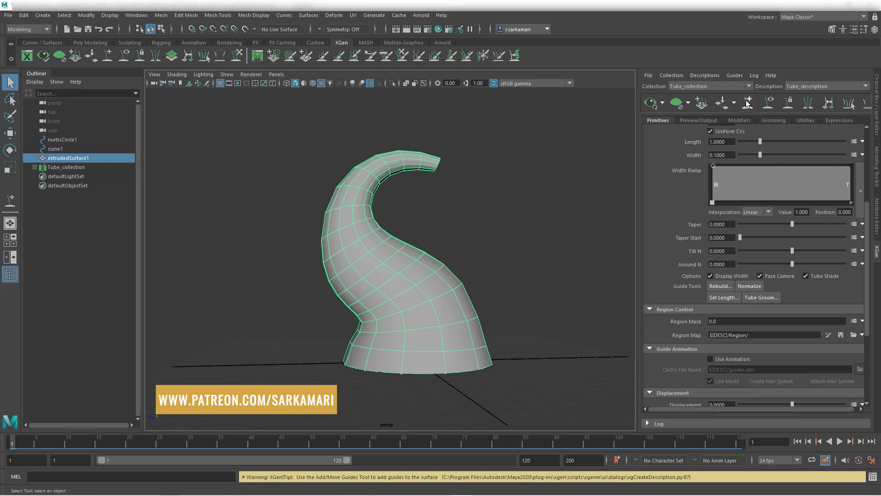
Step: Open Tube Based Grooming and load extrudedSurface1 extrude1 into the Tubes field
click(747, 103)
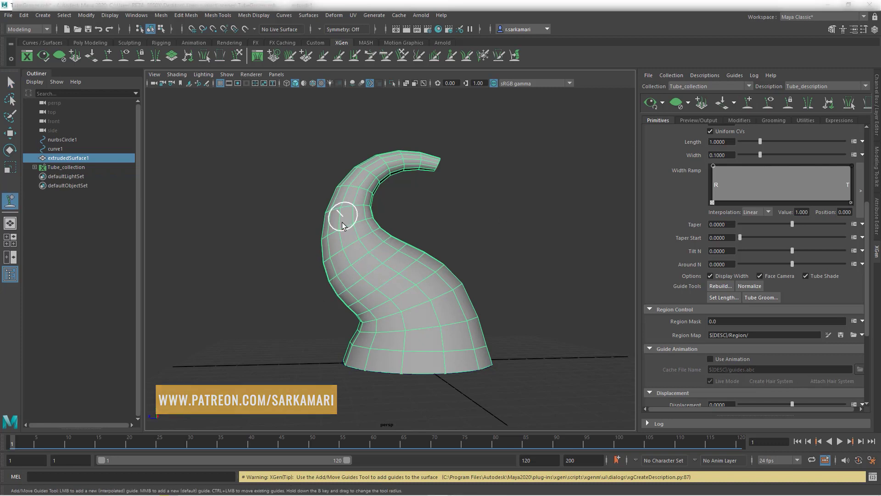
click(10, 83)
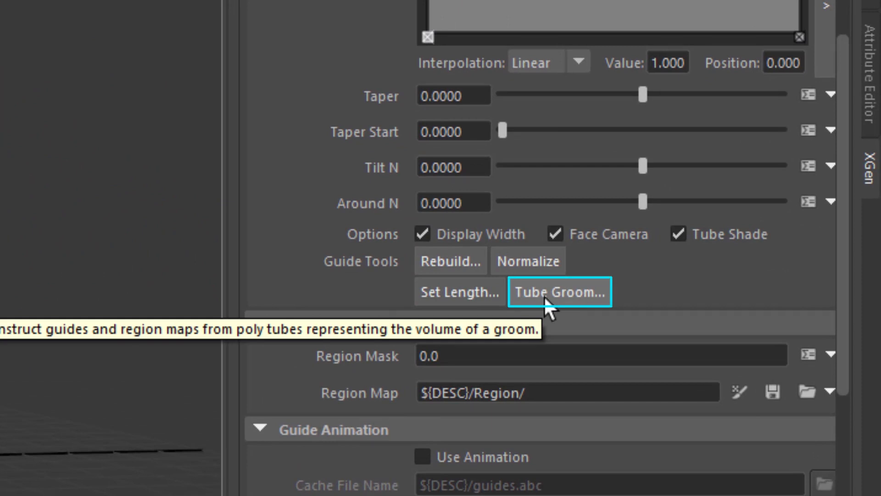
click(545, 296)
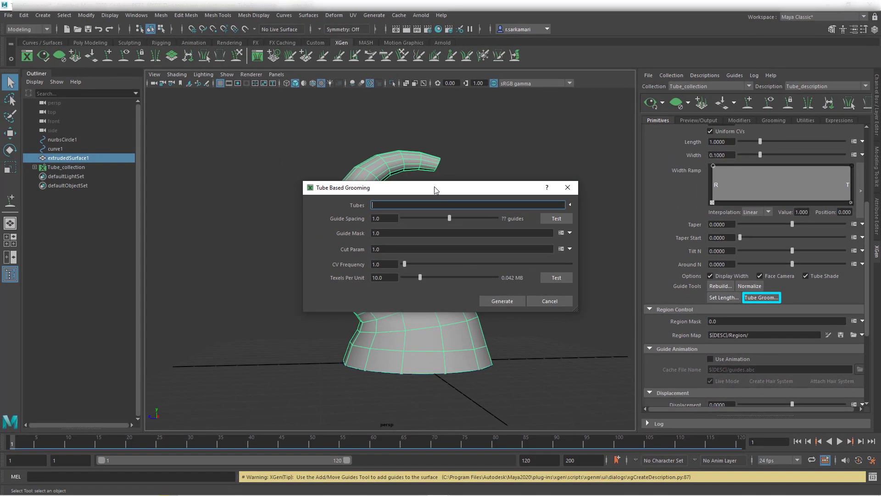
mouse_move(436, 189)
mouse_down()
mouse_move(381, 212)
mouse_move(363, 274)
mouse_move(307, 383)
mouse_move(195, 283)
mouse_up()
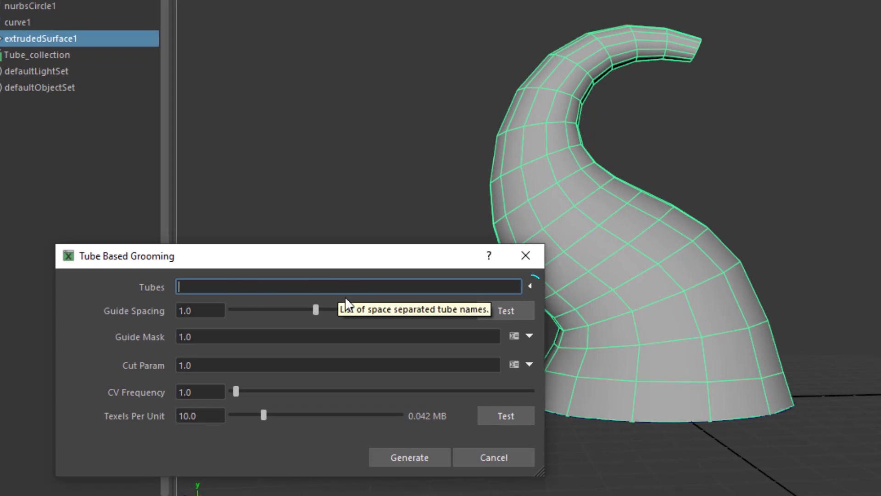
click(530, 286)
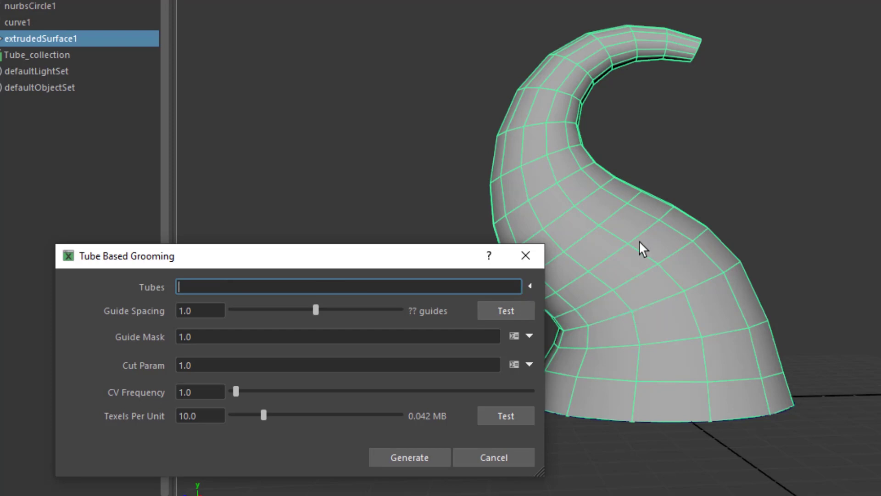
click(530, 286)
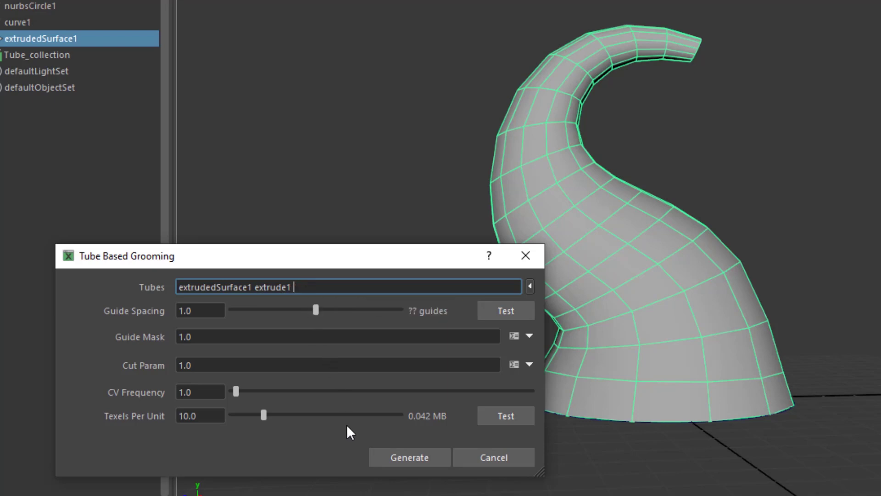
Step: Generate the tube groom, then select the tube and clear the hair preview
click(381, 456)
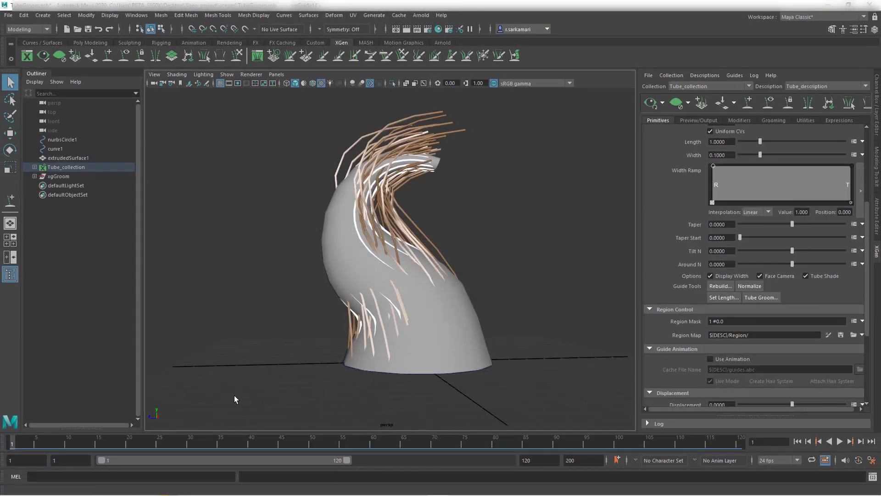
click(339, 257)
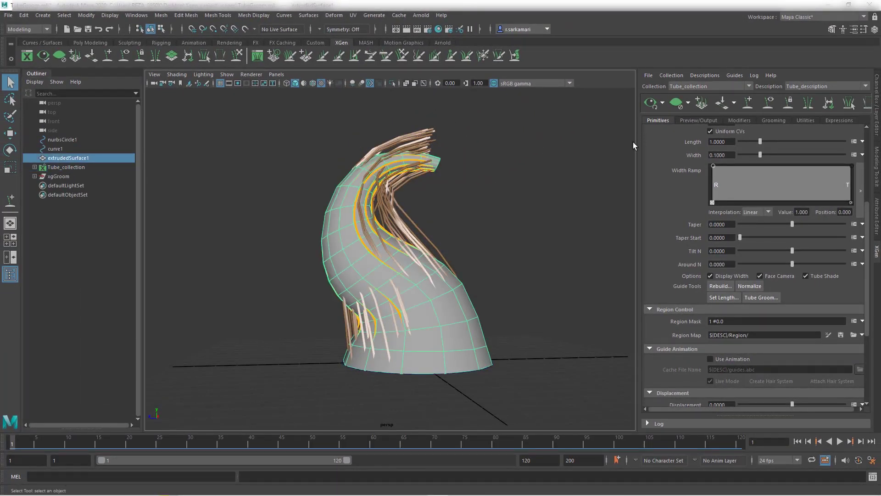
click(672, 105)
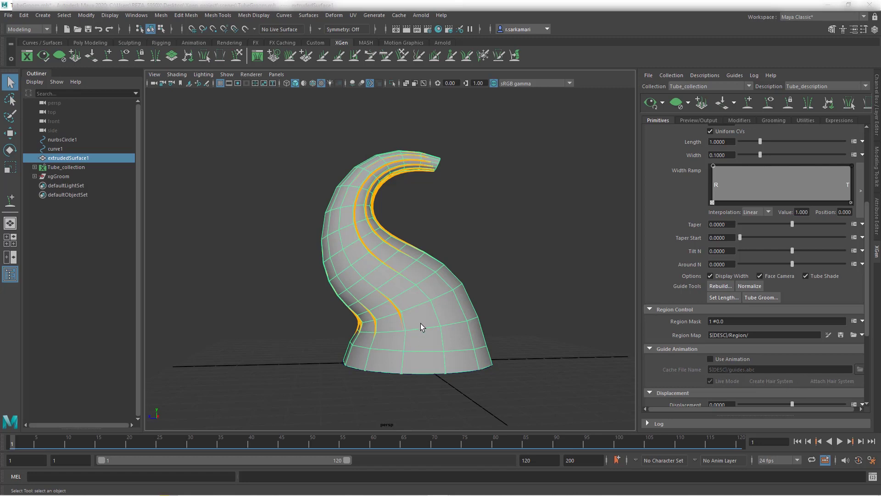
Step: Hide the tube surface and orbit around the guides following the S-curve
key(ctrl+h)
mouse_move(448, 338)
alt+mouse_down()
mouse_move(456, 338)
mouse_move(283, 337)
mouse_move(460, 334)
alt+mouse_up()
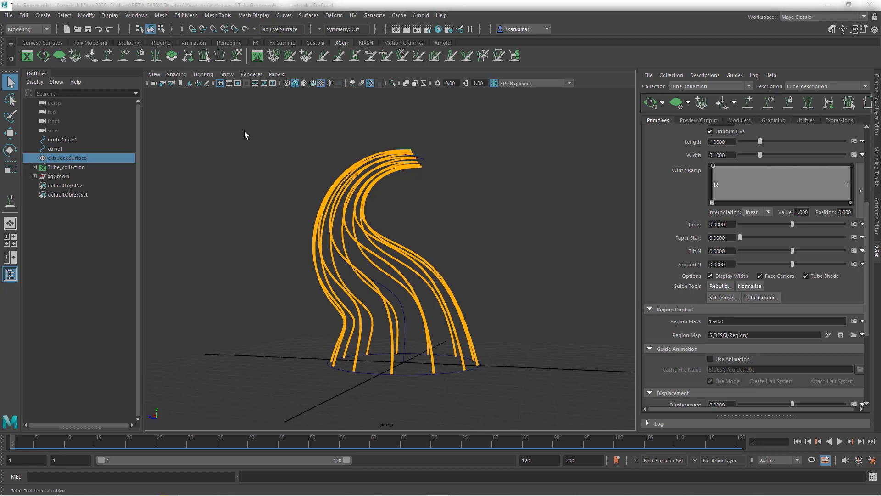
alt+drag(338, 313, 392, 350)
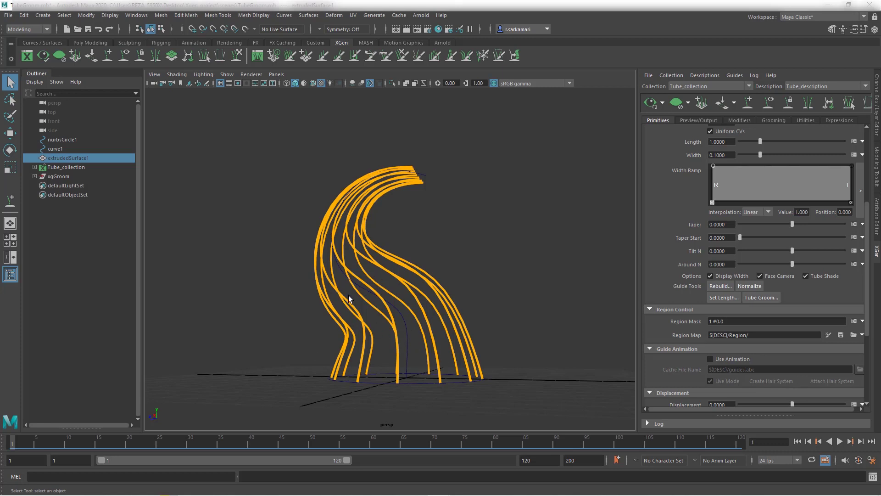
mouse_move(349, 298)
alt+mouse_down()
mouse_move(340, 290)
mouse_move(349, 298)
mouse_move(220, 298)
mouse_move(335, 299)
alt+mouse_up()
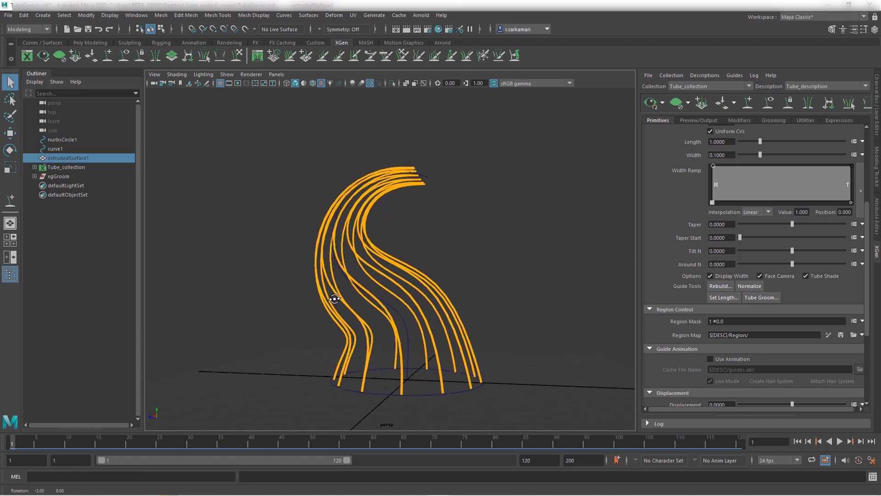
Step: Update the XGen preview and set Tube_collection's Modifier CV Count to 25
click(650, 101)
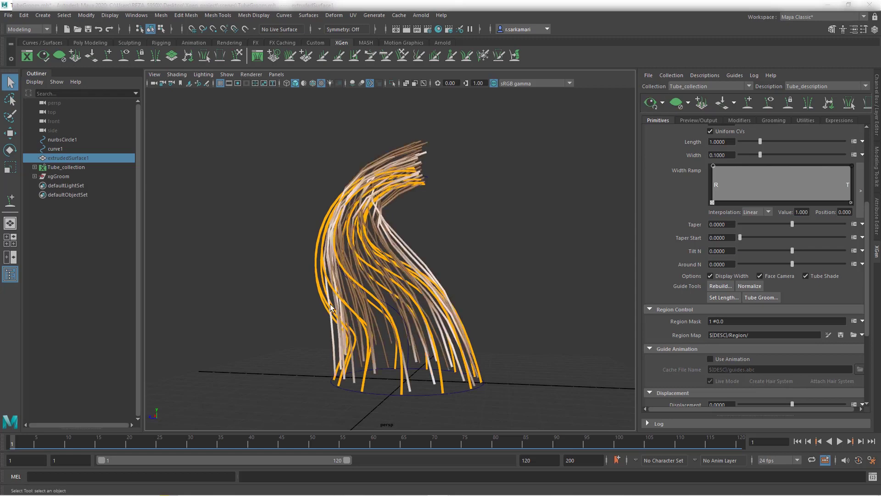
mouse_move(318, 360)
alt+mouse_down()
mouse_move(315, 355)
mouse_move(323, 359)
alt+mouse_up()
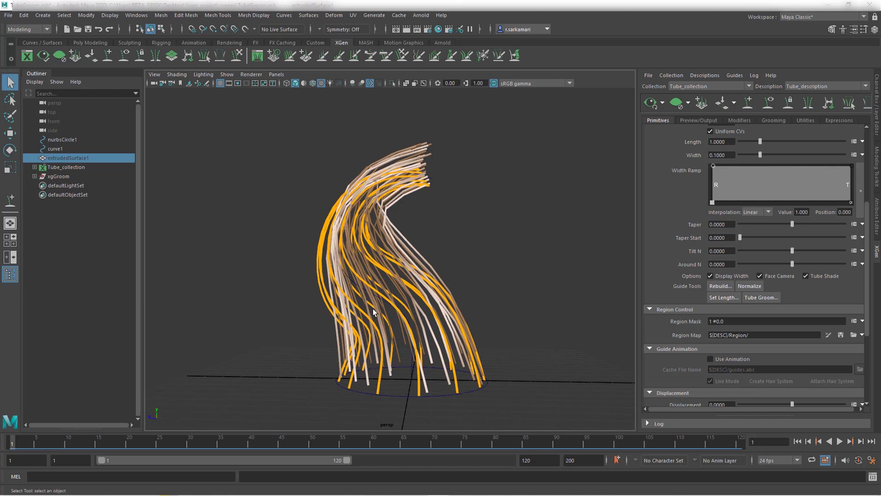
scroll(734, 259, up, 5)
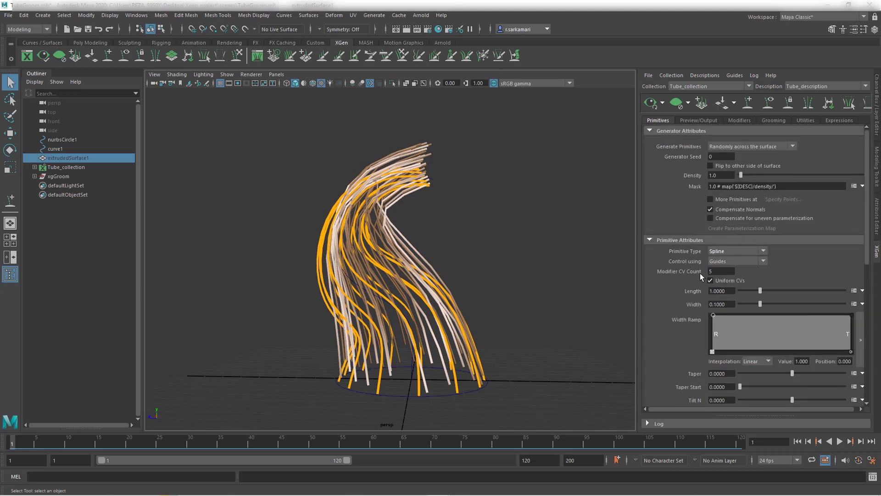
click(66, 168)
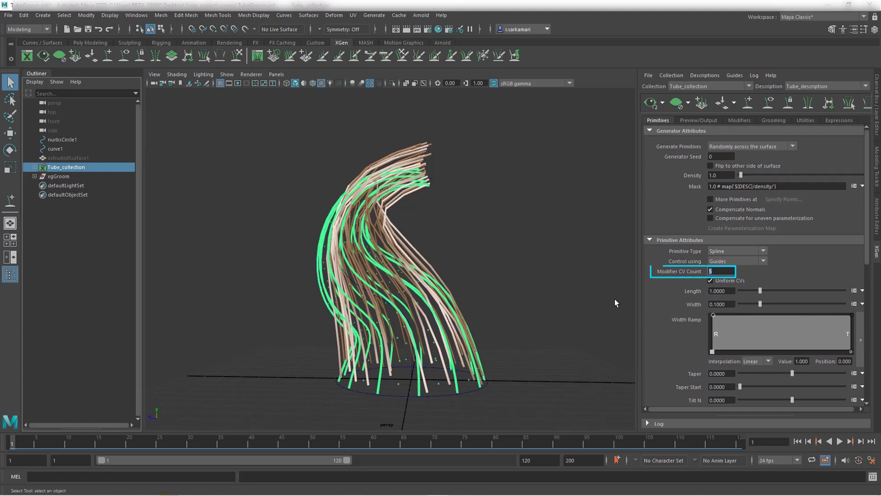
text(25)
key(Return)
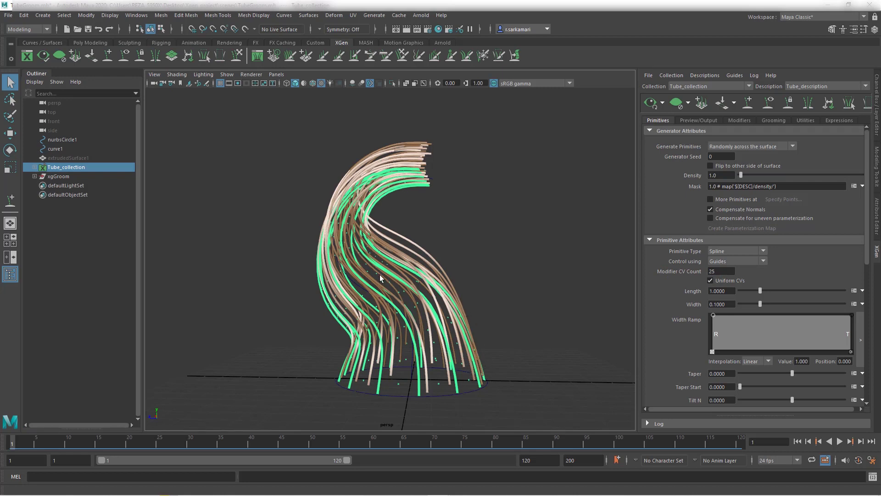
Step: Set the Preview/Output Spline Segments to 3
click(698, 121)
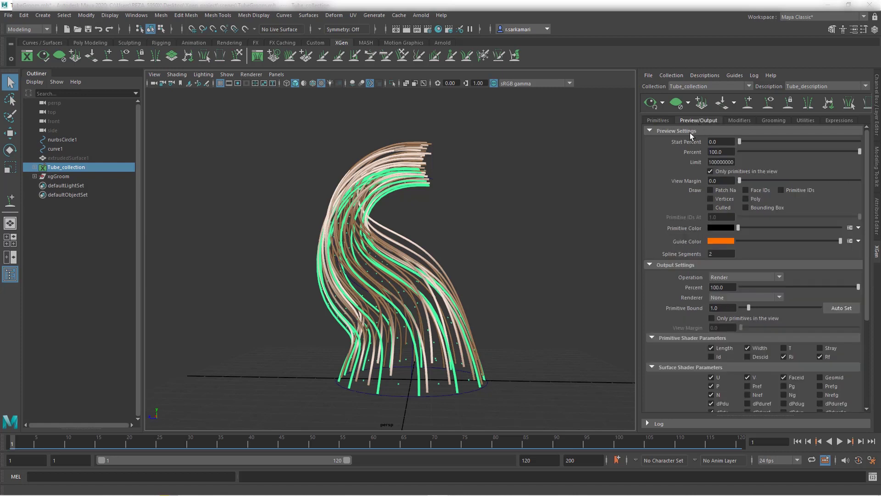
click(717, 255)
key(Return)
Step: Raise the Primitives Density to 6.33
click(655, 120)
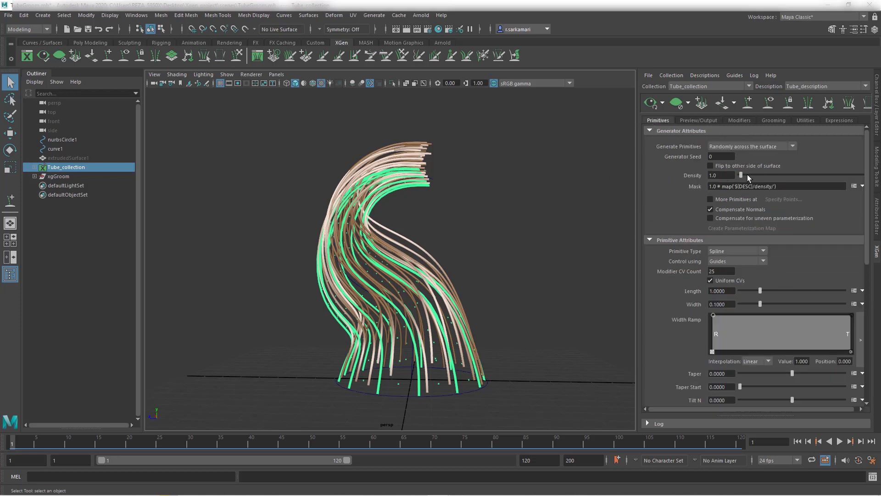
drag(747, 176, 747, 176)
click(266, 326)
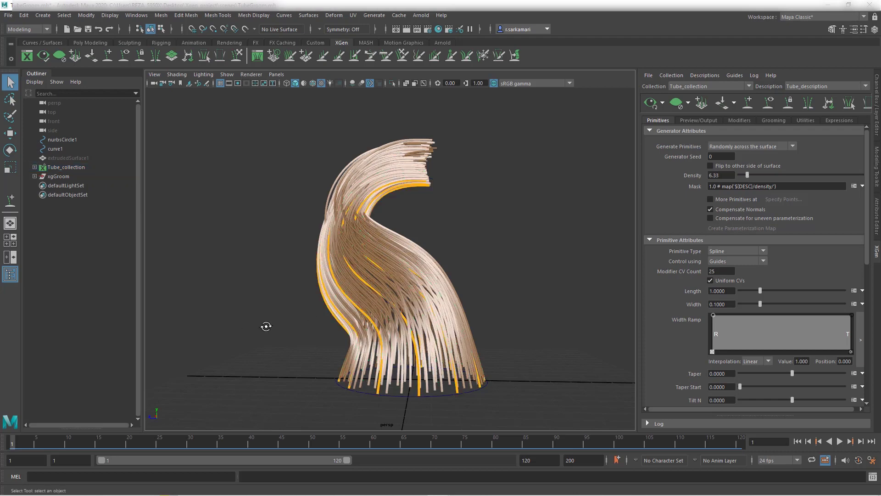
Step: Zoom out and orbit around the dense groom from several angles
scroll(267, 326, down, 3)
alt+drag(266, 326, 441, 341)
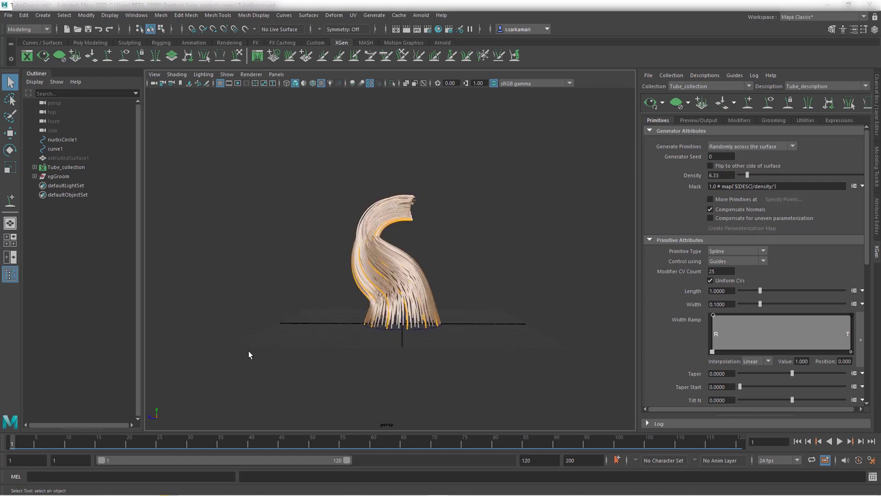
mouse_move(333, 344)
alt+mouse_down()
mouse_move(333, 369)
mouse_move(336, 358)
alt+mouse_up()
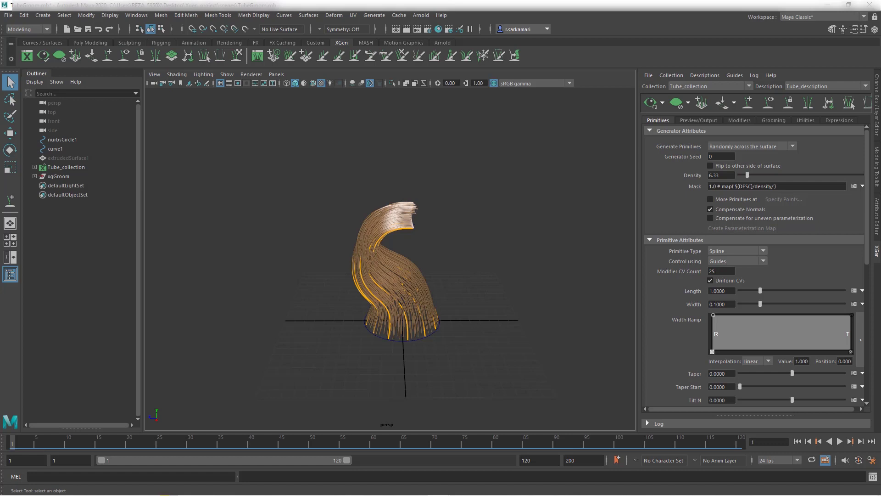
alt+drag(392, 364, 313, 362)
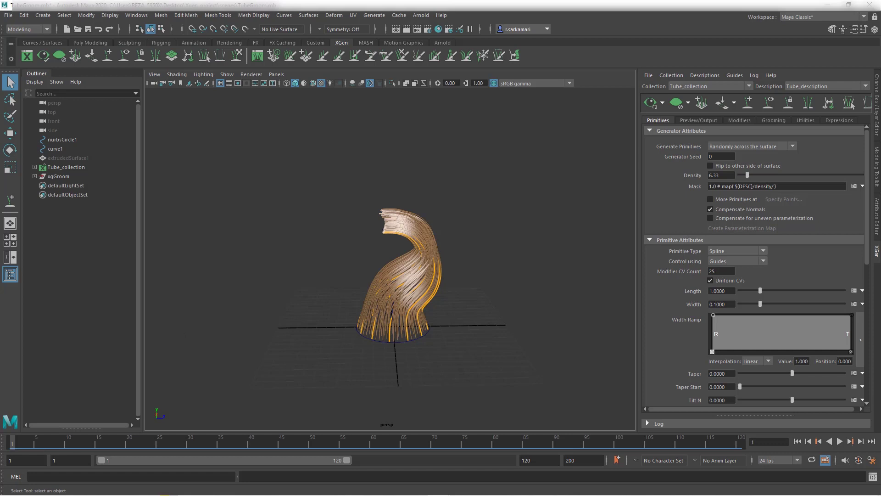
alt+drag(363, 368, 310, 355)
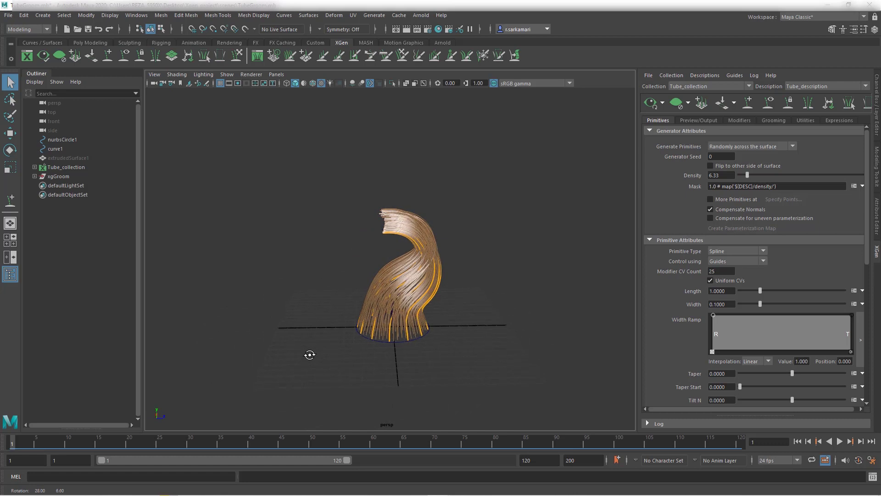